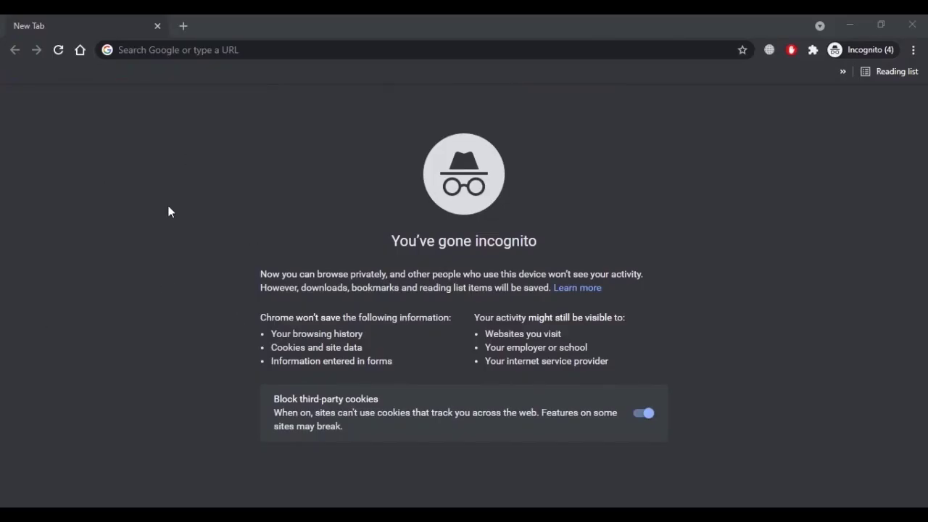
Go to twitter.com in the incognito tab and open the Twitter login page
{"action": "left_click", "coordinate": [176, 46]}
{"action": "type", "text": "twi"}
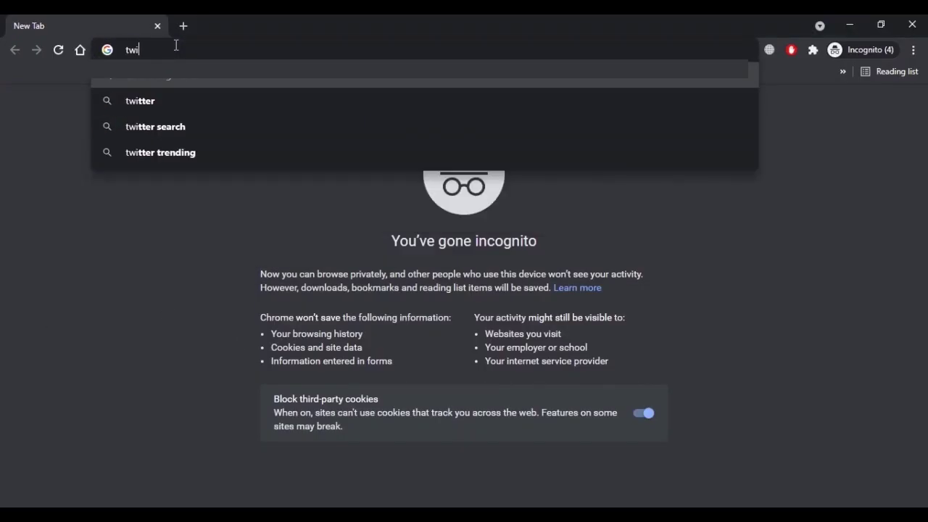
{"action": "type", "text": "tter.com"}
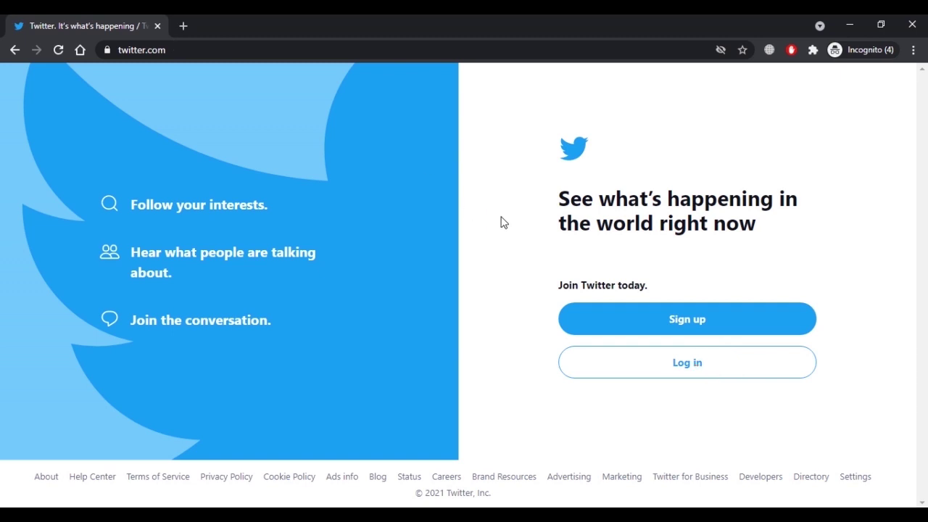
{"action": "left_click", "coordinate": [690, 367]}
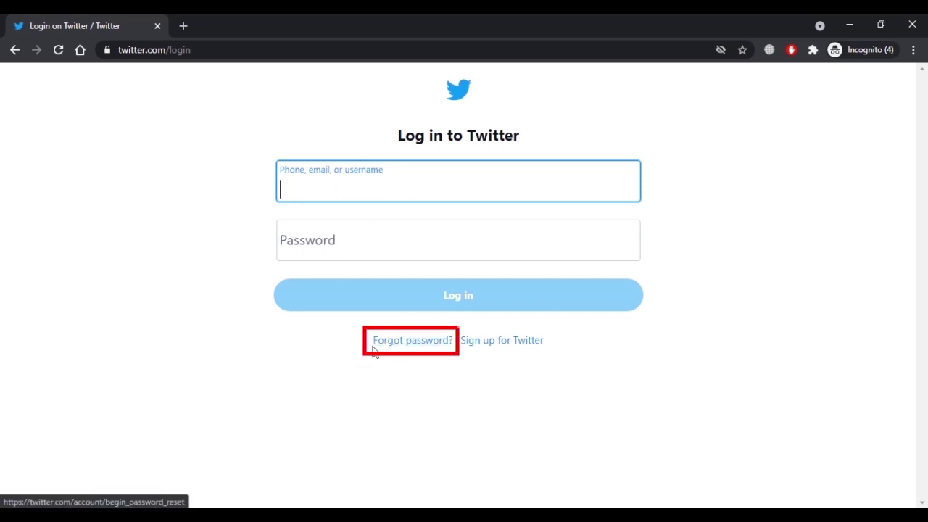
Open 'Forgot password?' and enter the account's email address in the account lookup field
{"action": "left_click", "coordinate": [421, 341]}
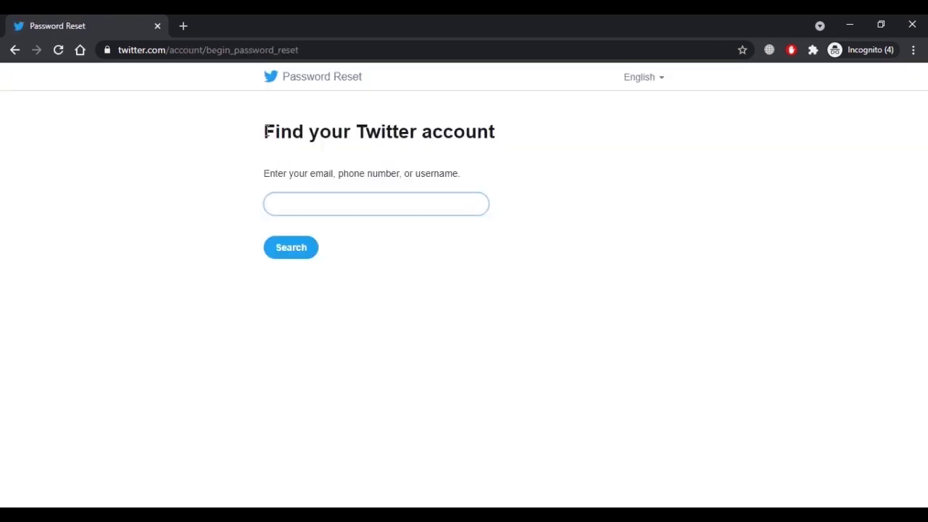
{"action": "left_click_drag", "start_coordinate": [266, 132], "coordinate": [496, 132]}
{"action": "left_click", "coordinate": [512, 166]}
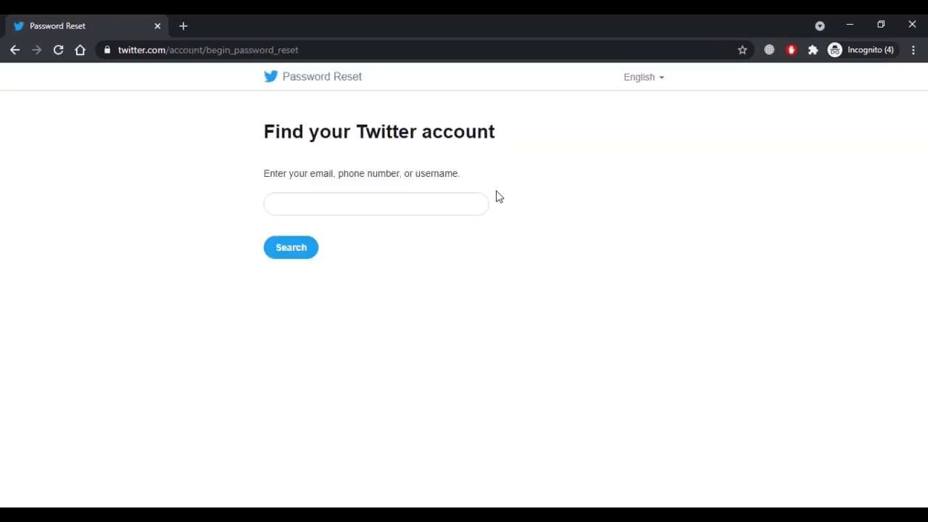
{"action": "left_click_drag", "start_coordinate": [266, 172], "coordinate": [460, 176]}
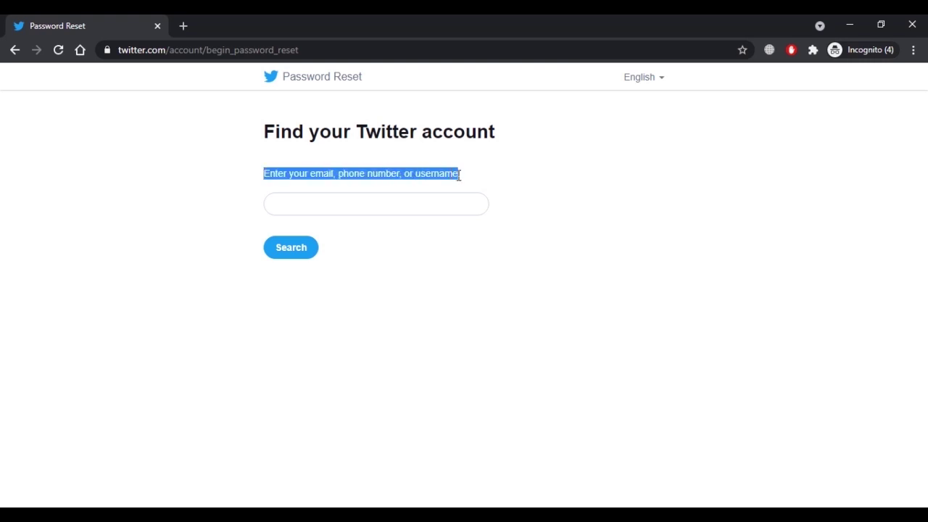
{"action": "left_click", "coordinate": [642, 166]}
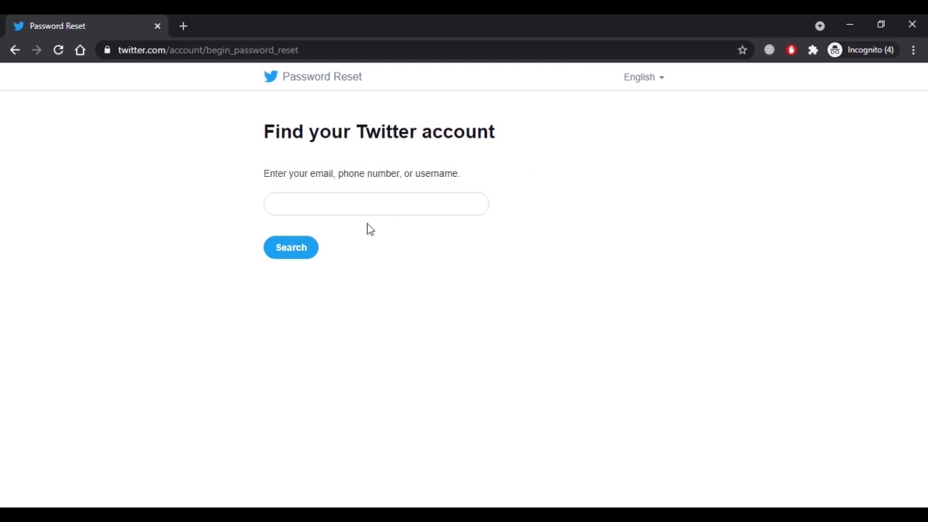
{"action": "left_click", "coordinate": [360, 207]}
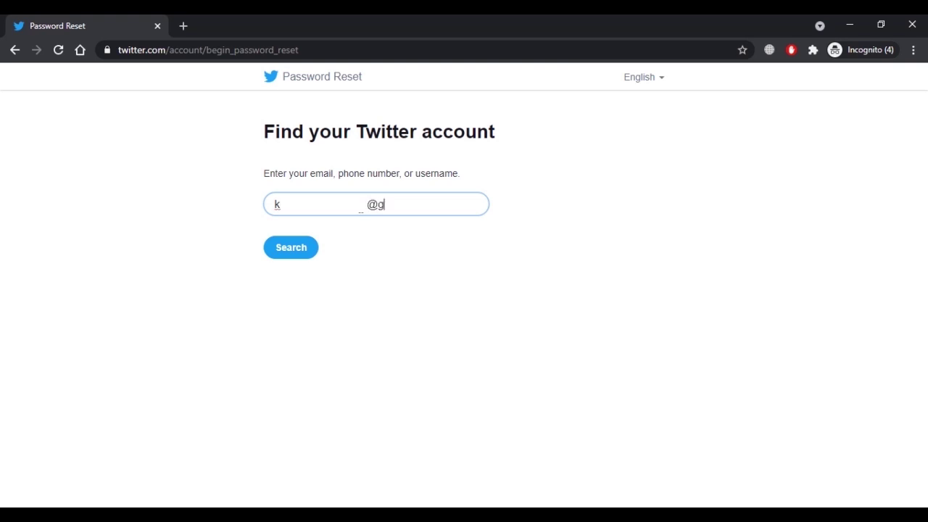
{"action": "type", "text": "mail.com"}
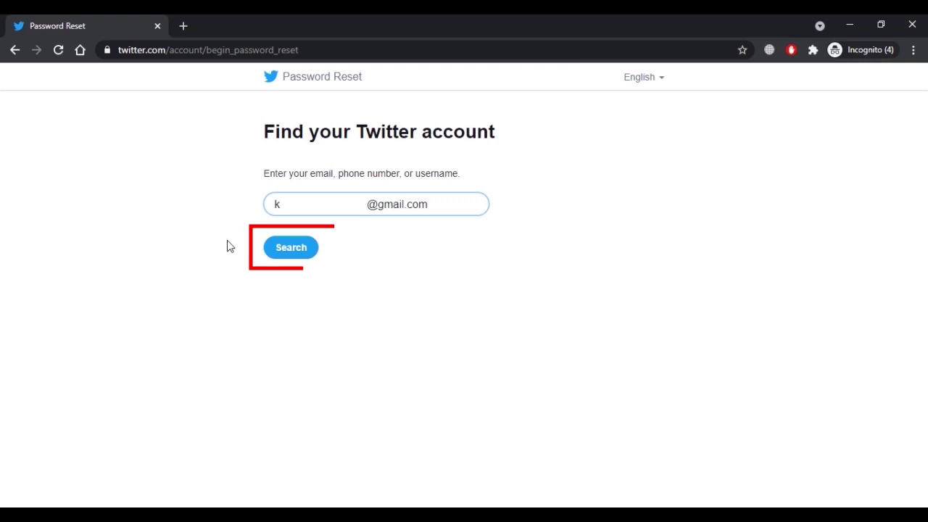
Search for the account by email and choose to receive the reset code by email
{"action": "left_click", "coordinate": [292, 254]}
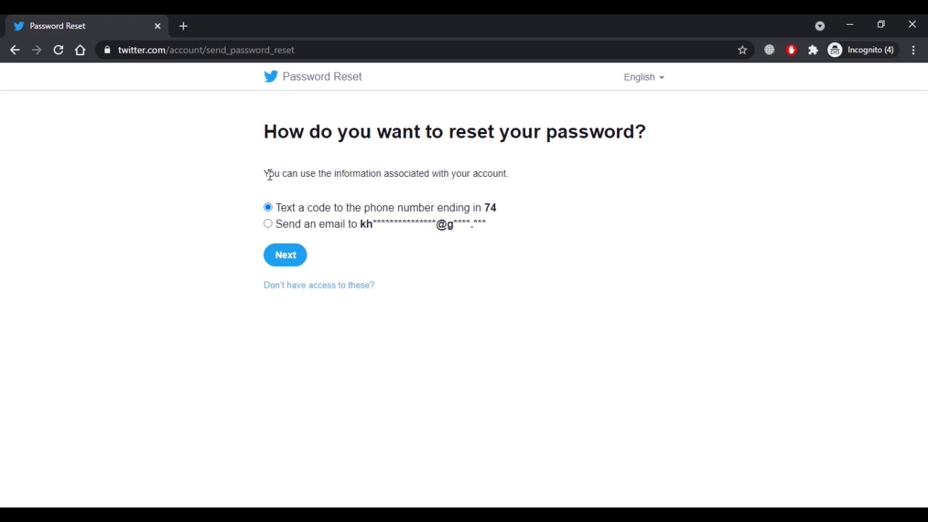
{"action": "left_click_drag", "start_coordinate": [264, 173], "coordinate": [508, 172]}
{"action": "left_click", "coordinate": [458, 256]}
{"action": "left_click", "coordinate": [270, 225]}
Have the reset code emailed and paste it into the 'Enter your code' field
{"action": "left_click", "coordinate": [298, 260]}
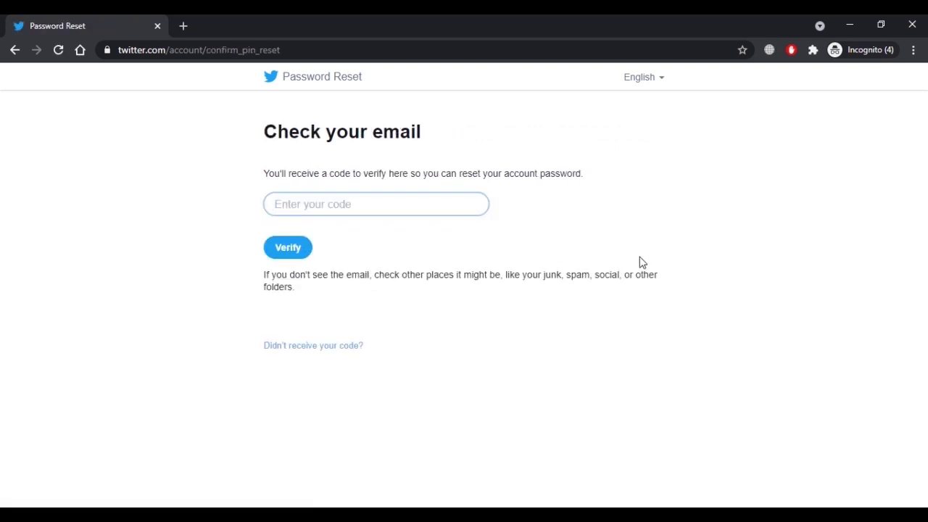
{"action": "left_click_drag", "start_coordinate": [265, 180], "coordinate": [601, 183]}
{"action": "left_click", "coordinate": [601, 184]}
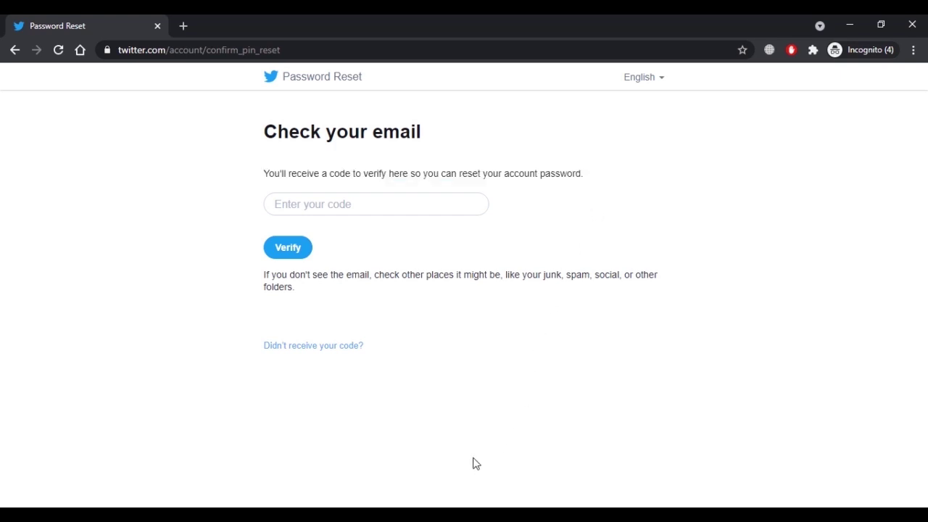
{"action": "left_click", "coordinate": [375, 212]}
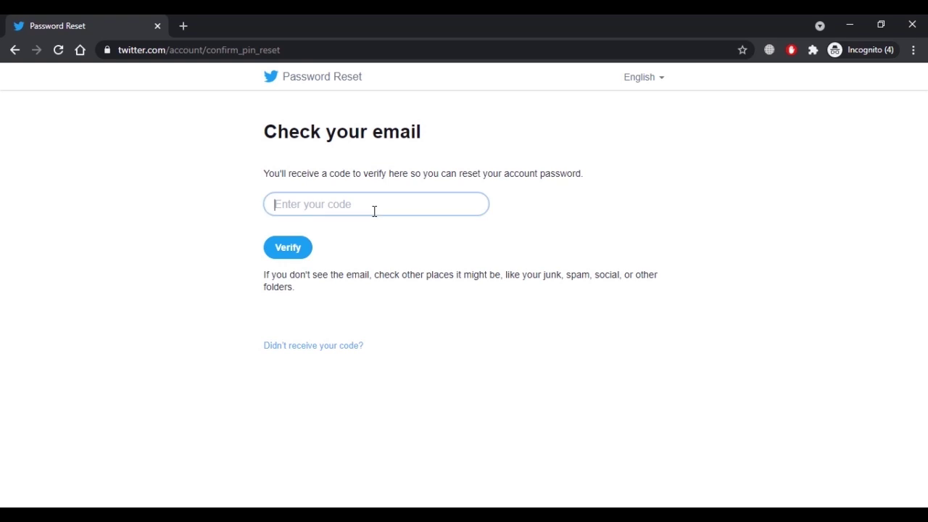
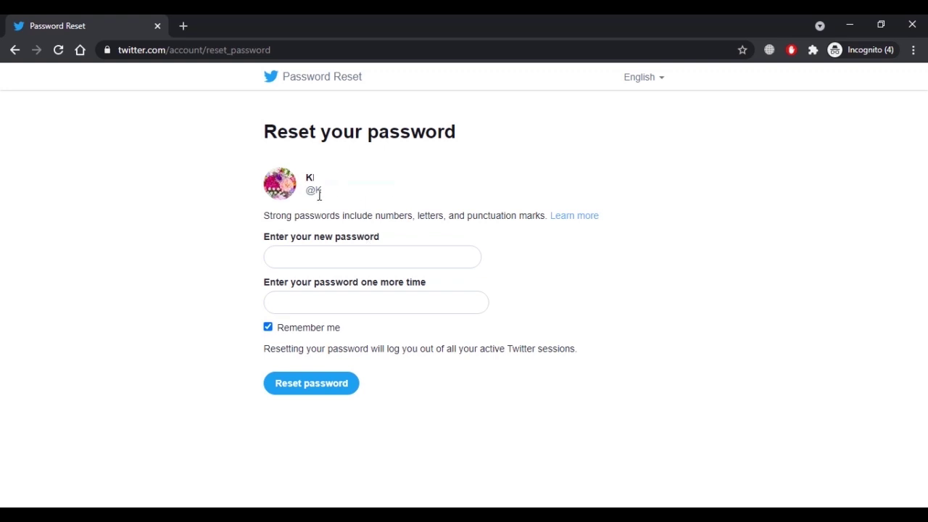
Enter the new account password in both password fields and untick Remember me
{"action": "left_click_drag", "start_coordinate": [319, 194], "coordinate": [307, 196]}
{"action": "left_click", "coordinate": [458, 175]}
{"action": "left_click", "coordinate": [397, 264]}
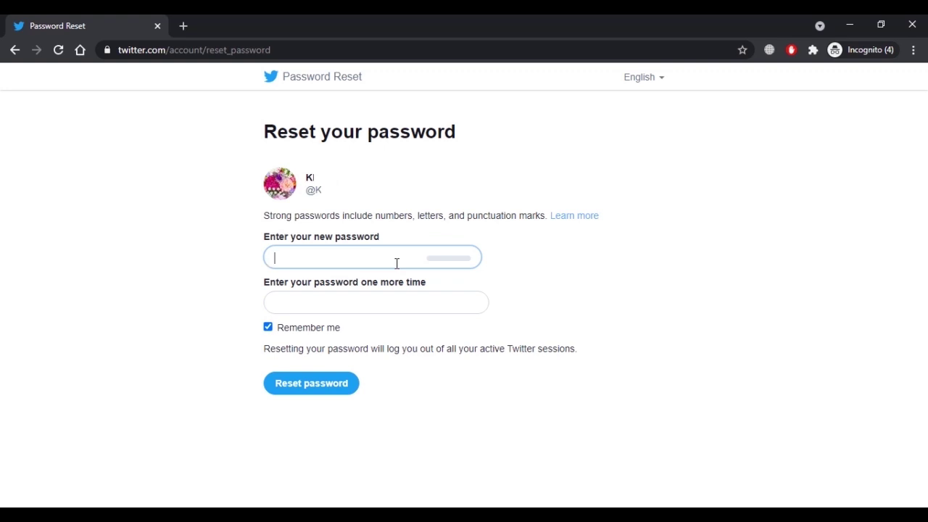
{"action": "type", "text": "a"}
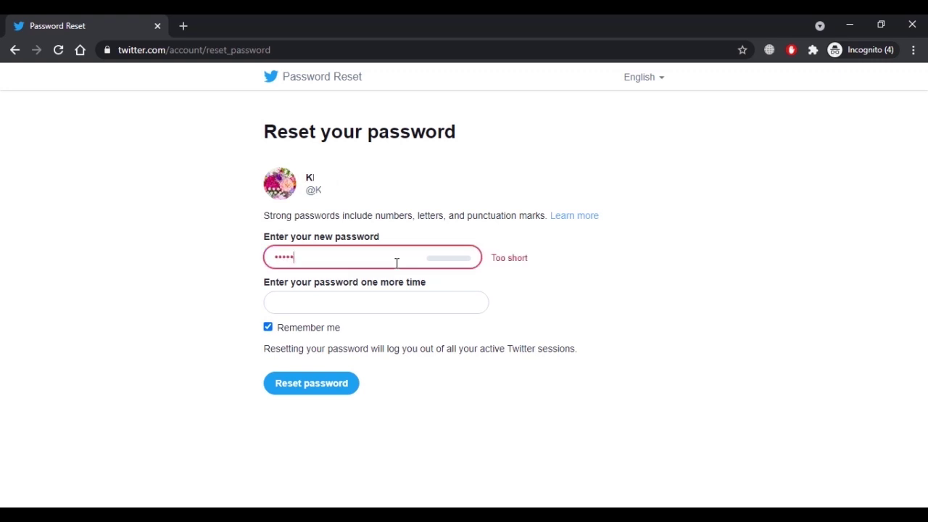
{"action": "type", "text": "a"}
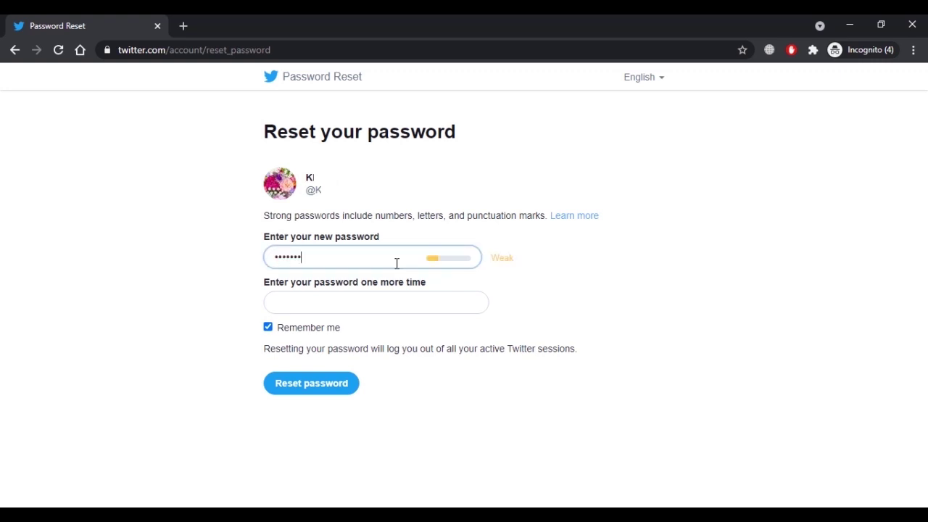
{"action": "type", "text": "aaa"}
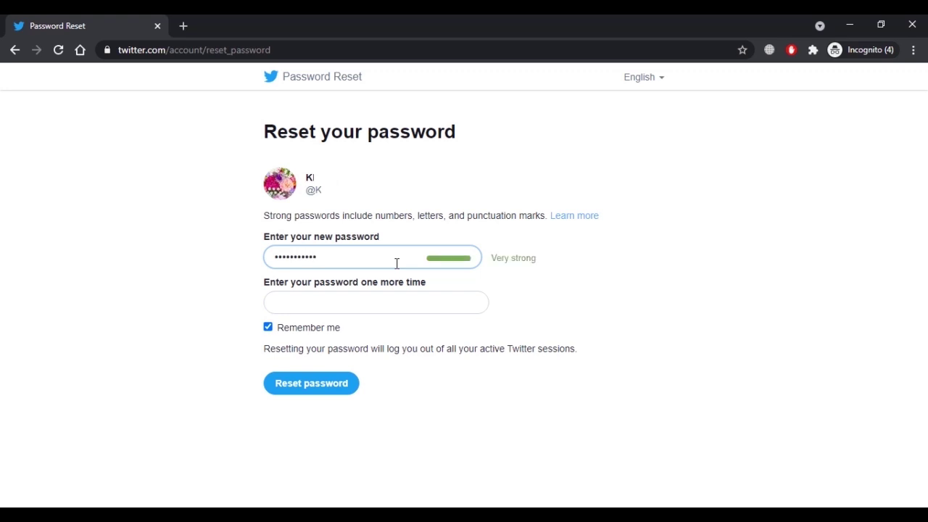
{"action": "left_click", "coordinate": [322, 306]}
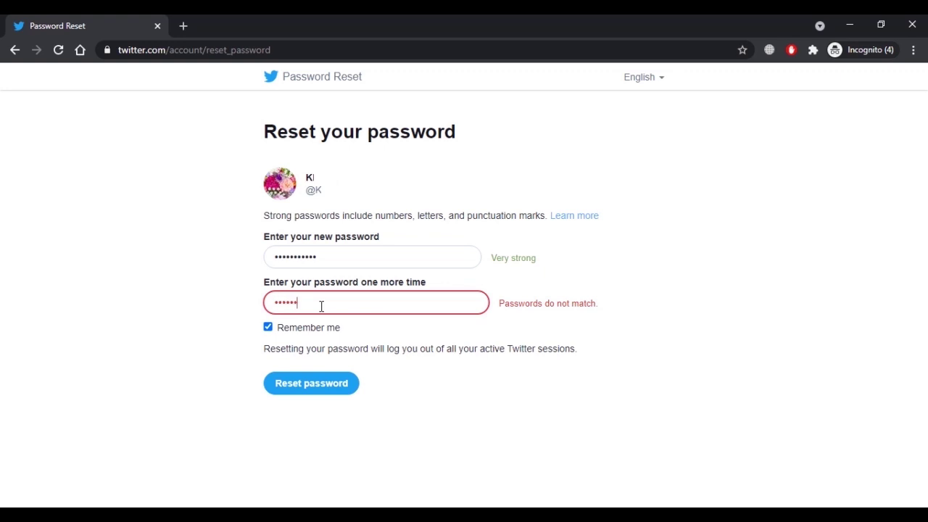
{"action": "type", "text": "aaaaaaaaaaa"}
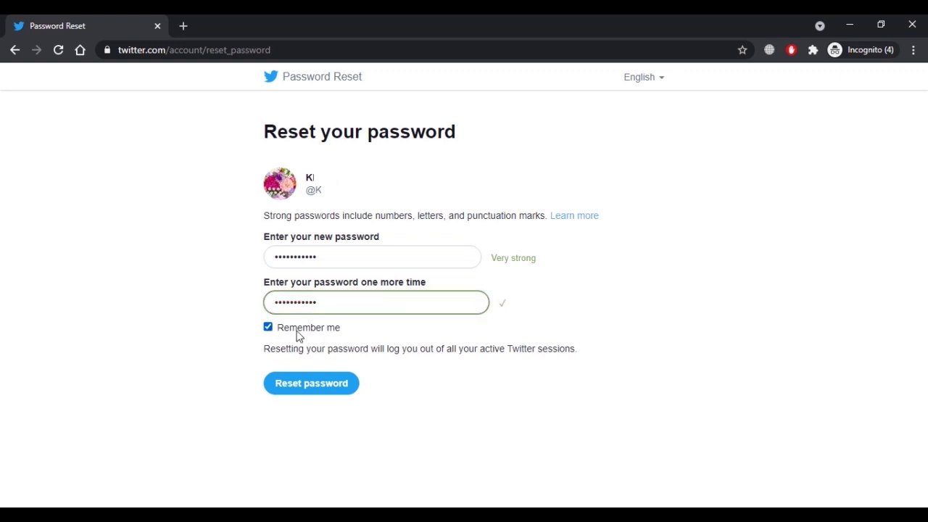
{"action": "left_click", "coordinate": [268, 329]}
Submit the password reset and scroll down and back up the Home timeline
{"action": "key", "text": "Return"}
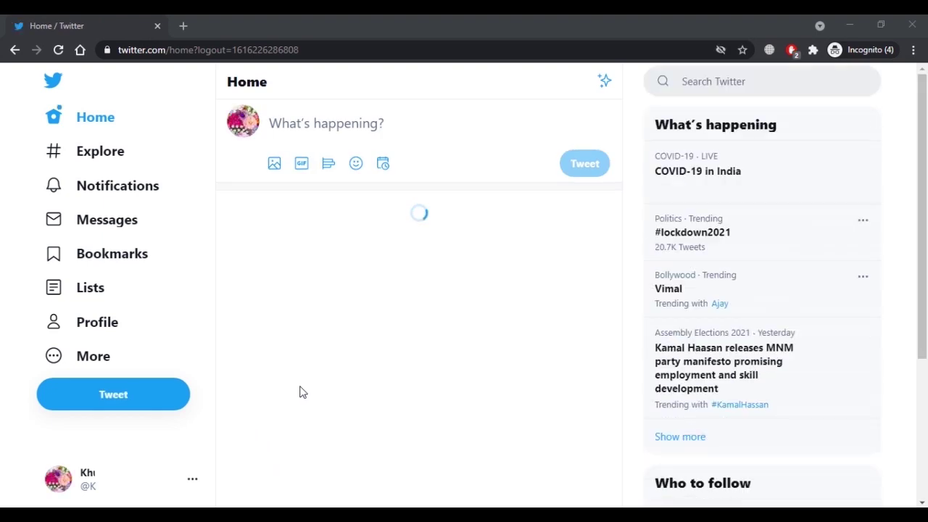
{"action": "scroll", "coordinate": [303, 393], "scroll_direction": "down", "scroll_amount": 2}
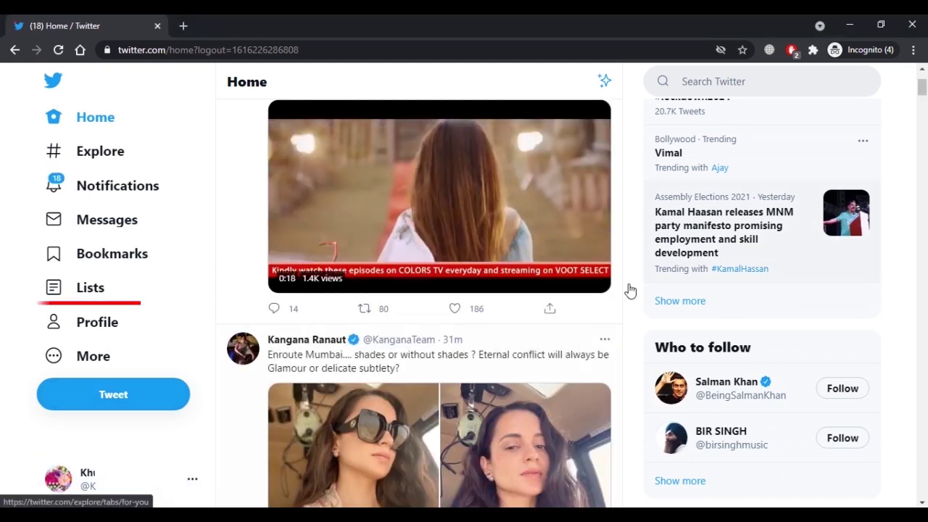
{"action": "scroll", "coordinate": [104, 324], "scroll_direction": "up", "scroll_amount": 2}
{"action": "left_click", "coordinate": [104, 324]}
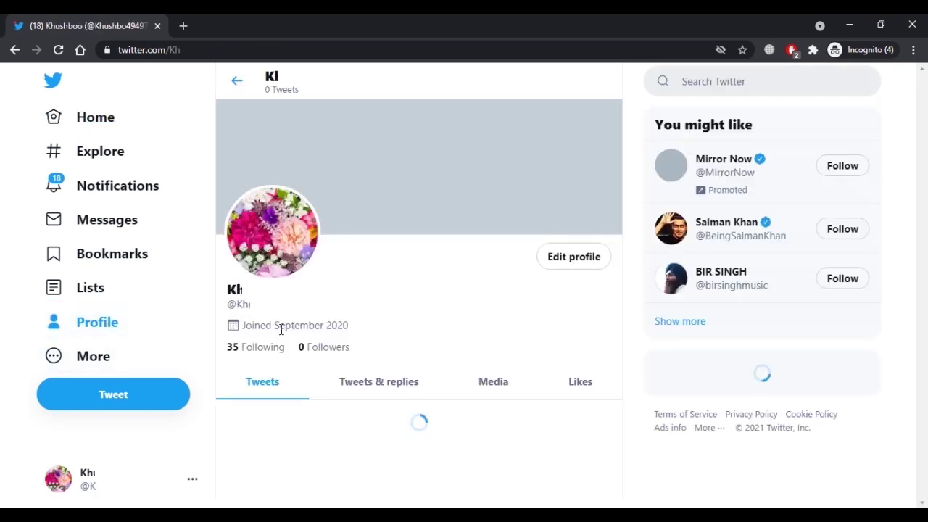
{"action": "left_click_drag", "start_coordinate": [250, 305], "coordinate": [228, 310]}
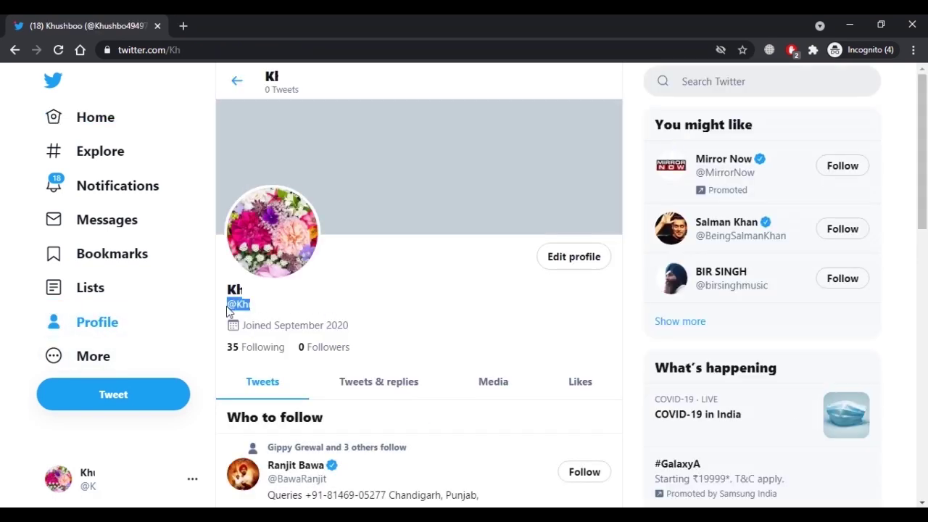
{"action": "left_click", "coordinate": [388, 310]}
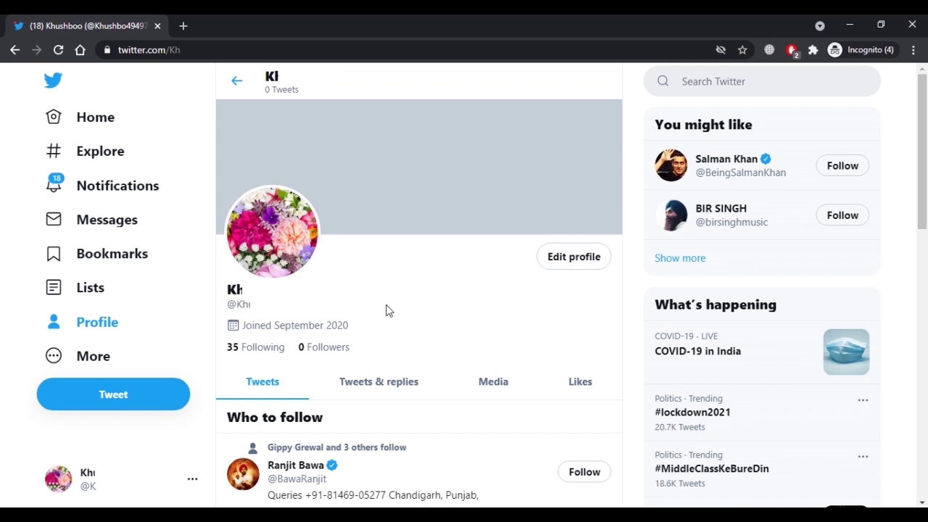